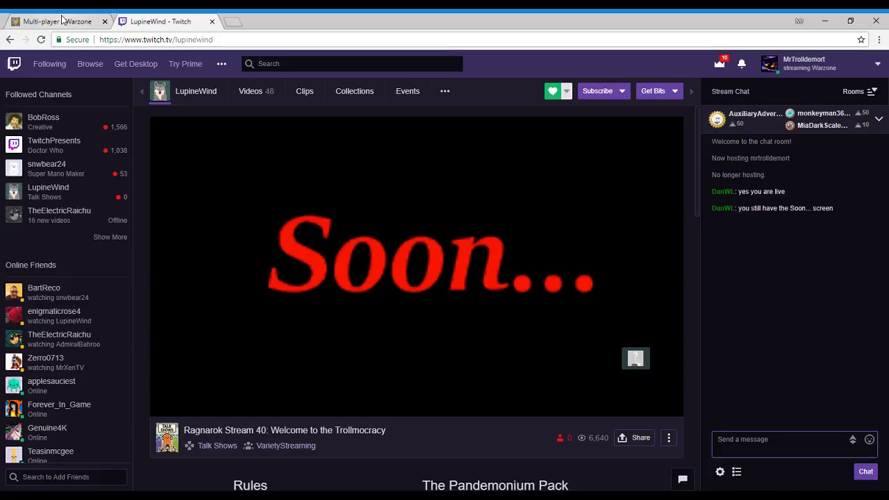
Switch from the Twitch stream to the 'Multi-player - Warzone' tab
left_click(57, 22)
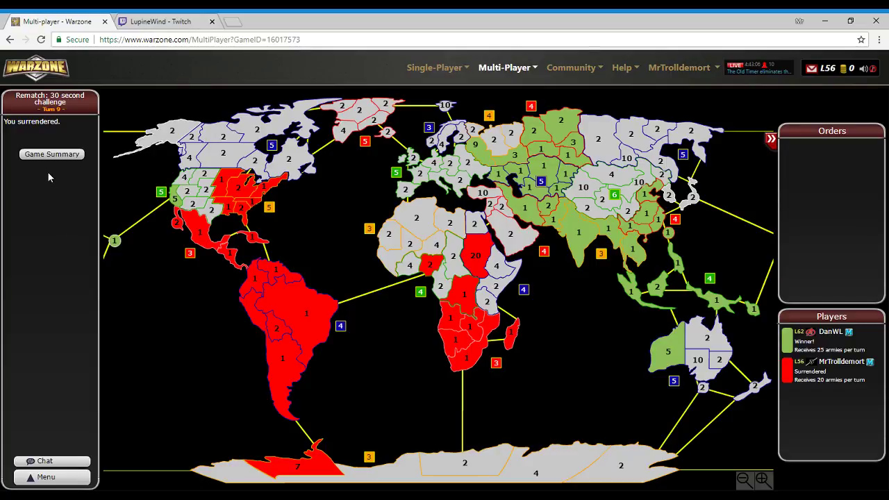
Request a rematch from the game summary and close the Twitch tab
left_click(52, 154)
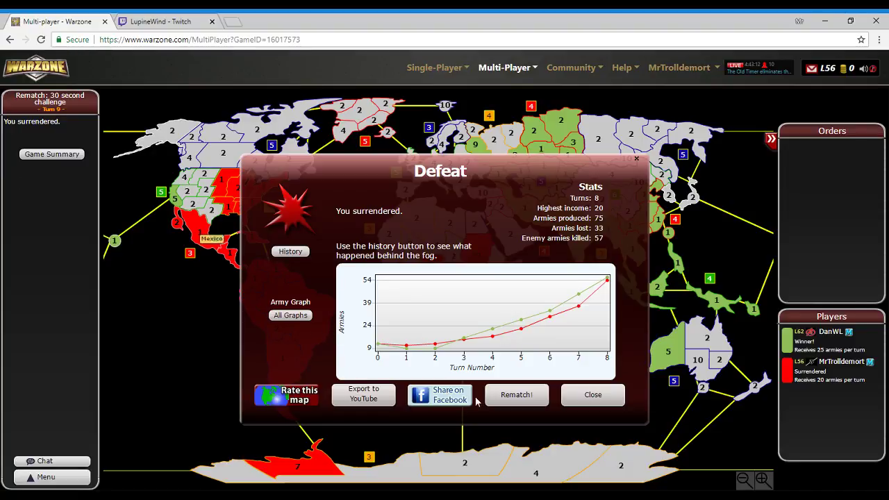
left_click(516, 394)
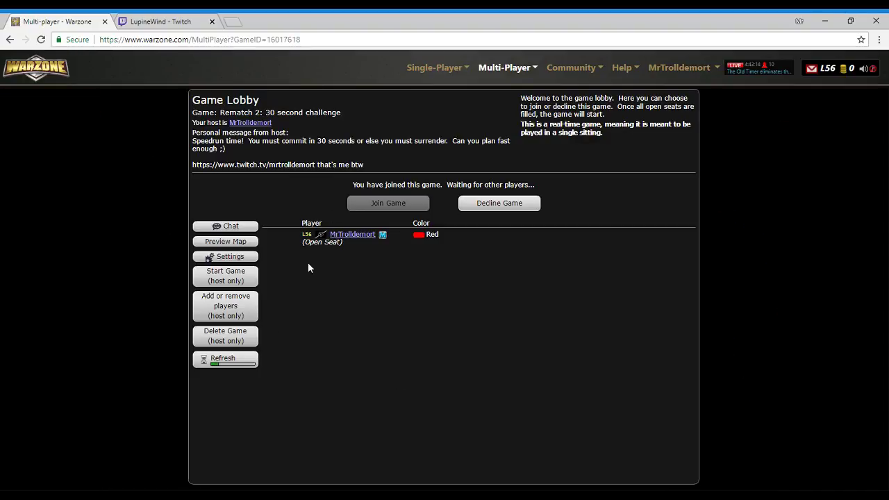
left_click(152, 21)
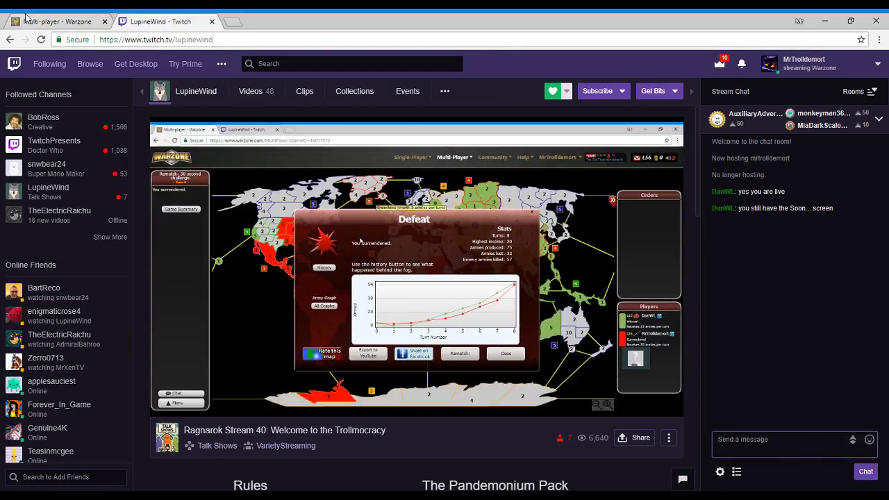
left_click(56, 22)
left_click(160, 21)
key("ctrl+w")
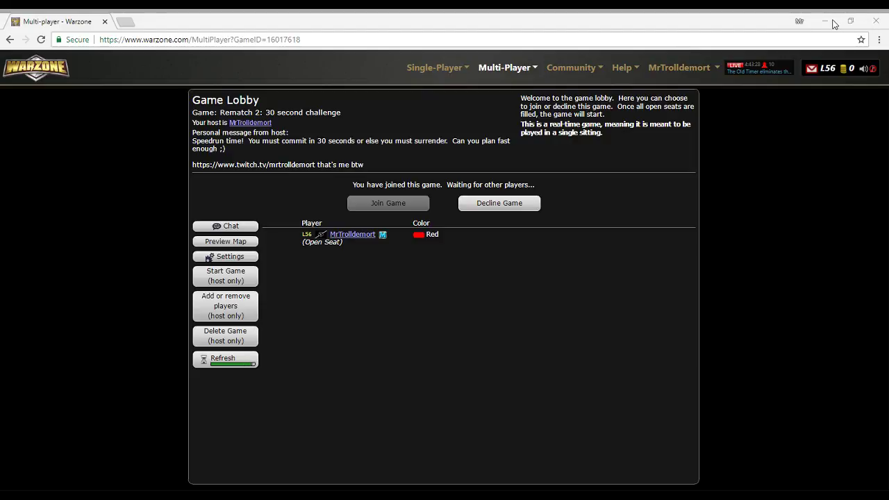
Refresh the 'Rematch 2: 30 second challenge' lobby repeatedly while waiting for an opponent
left_click(486, 416)
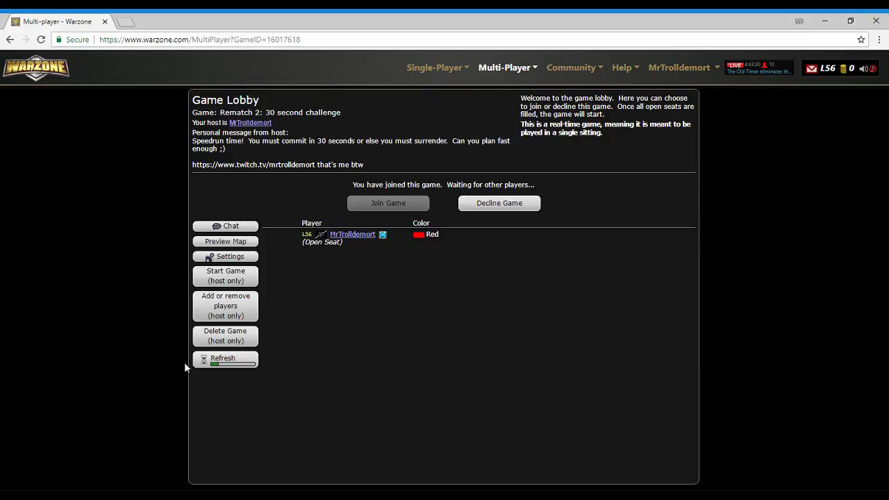
left_click(236, 367)
left_click(222, 358)
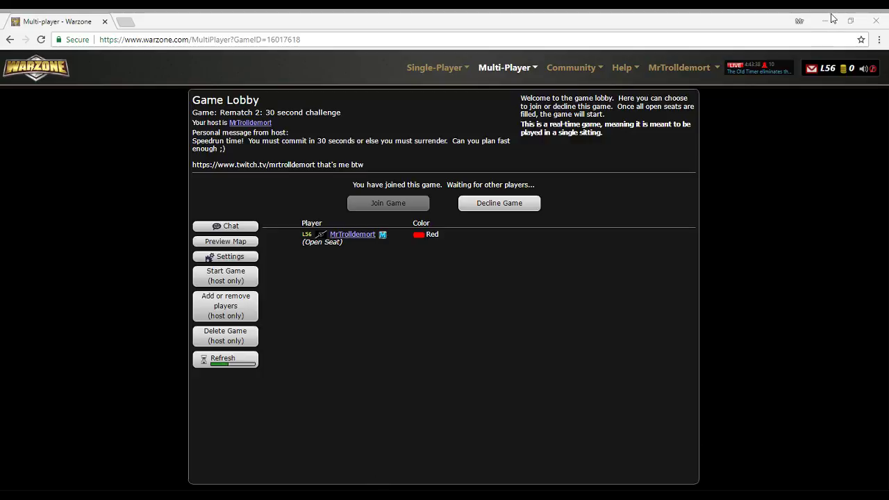
left_click(486, 174)
left_click(214, 358)
left_click(222, 358)
left_click(229, 362)
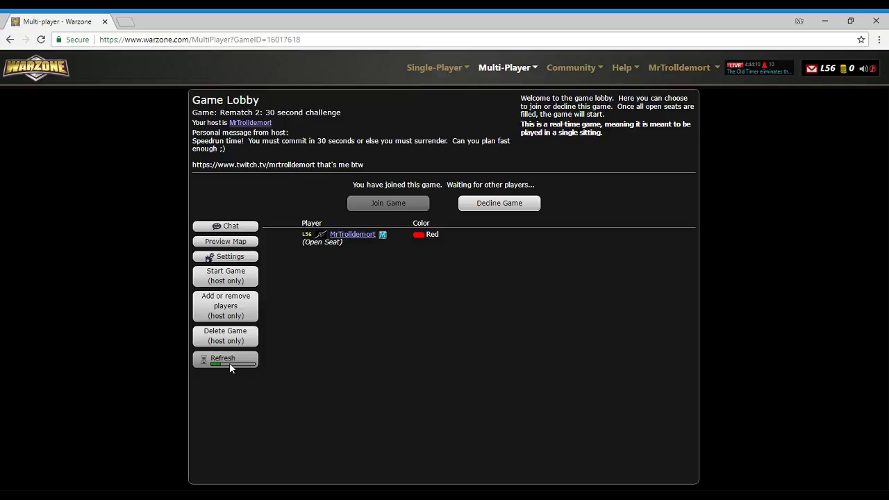
Enter the started rematch and send a greeting in the public chat
left_click(229, 361)
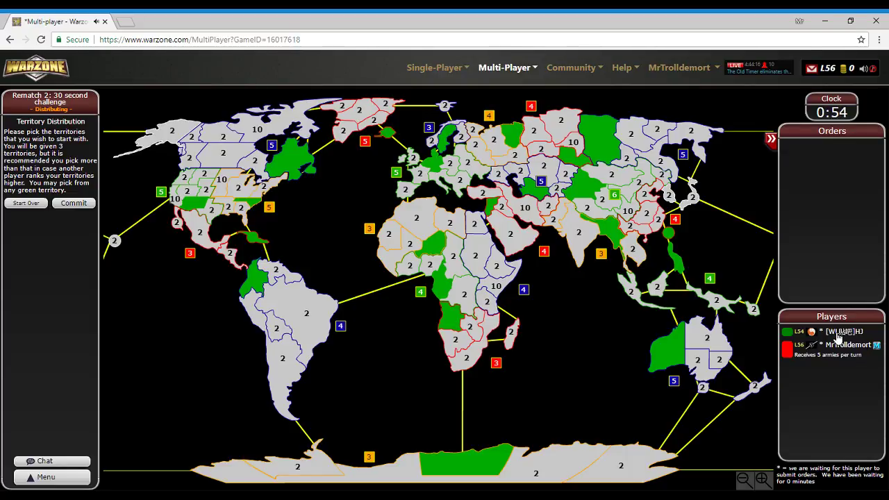
left_click(44, 461)
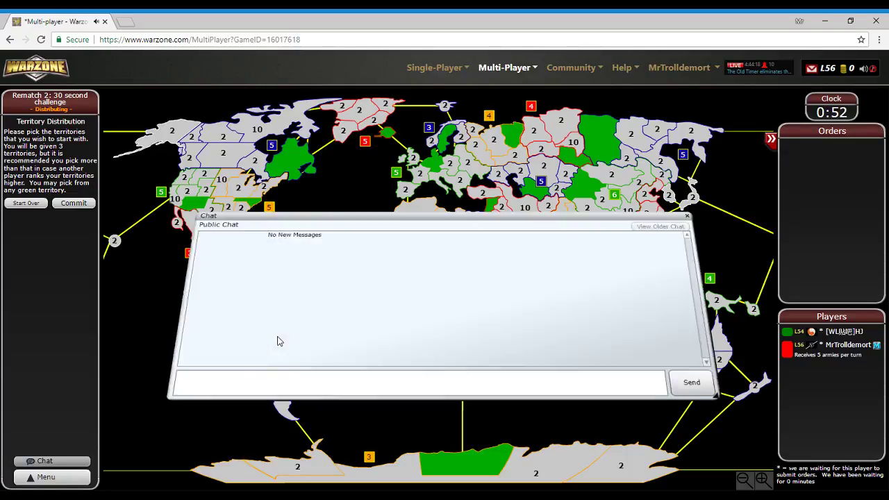
key("Escape")
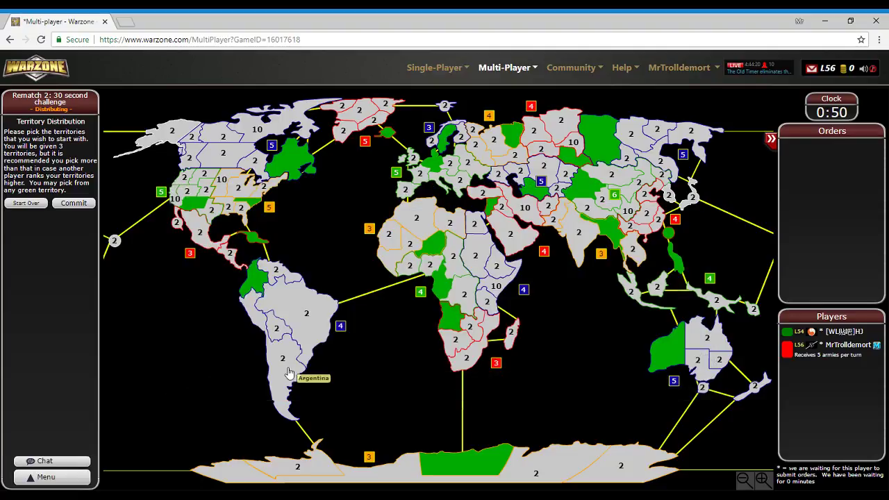
left_click(45, 461)
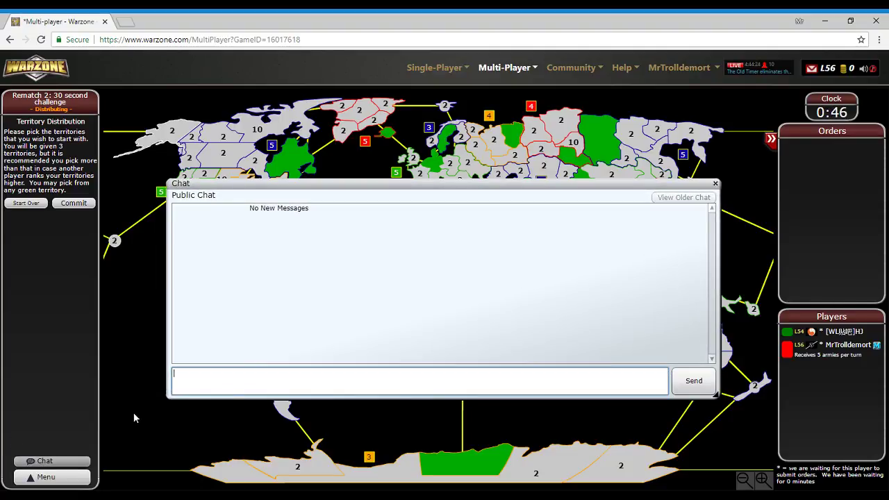
left_click(195, 379)
type("gl hf")
key("Return")
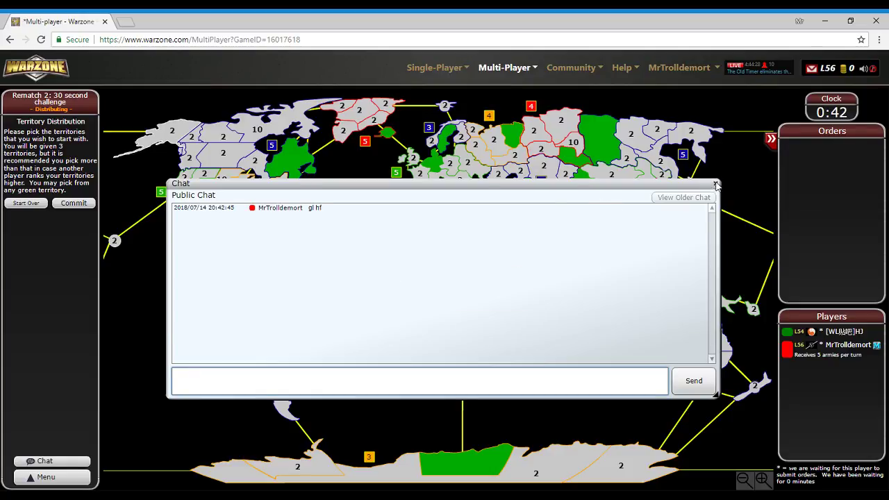
left_click(715, 184)
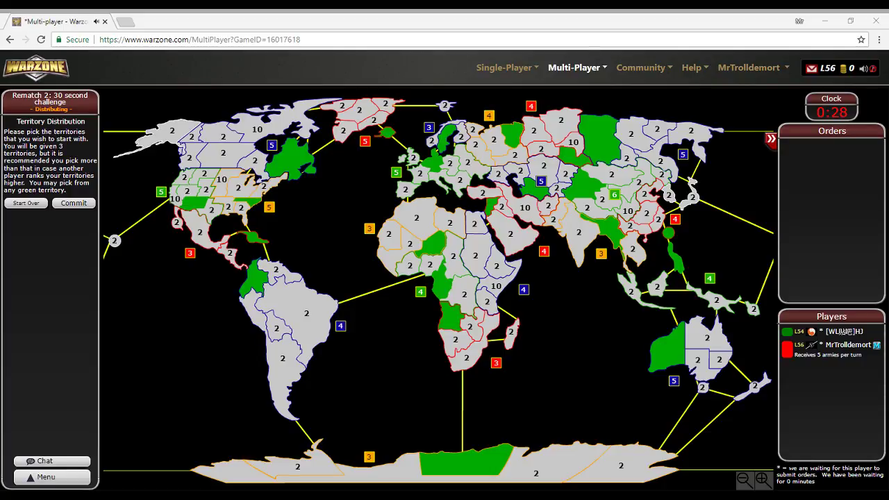
Surrender the match from the in-game options panel
left_click(51, 476)
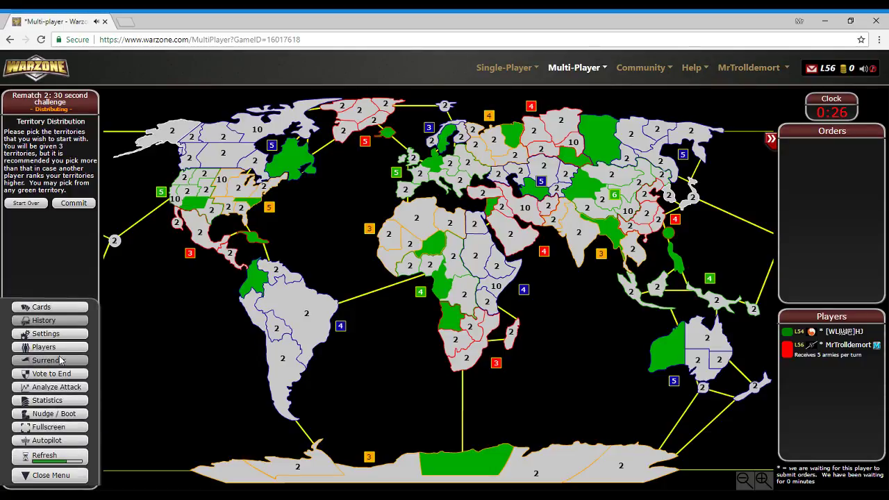
left_click(61, 361)
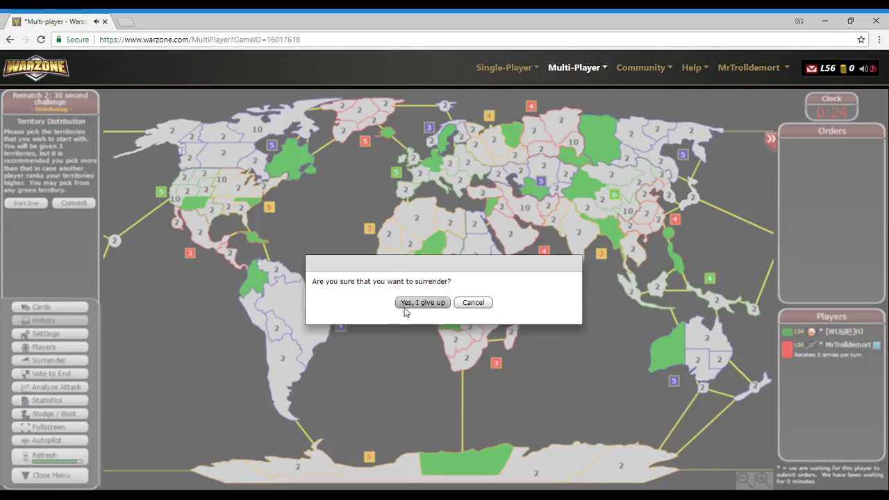
left_click(417, 306)
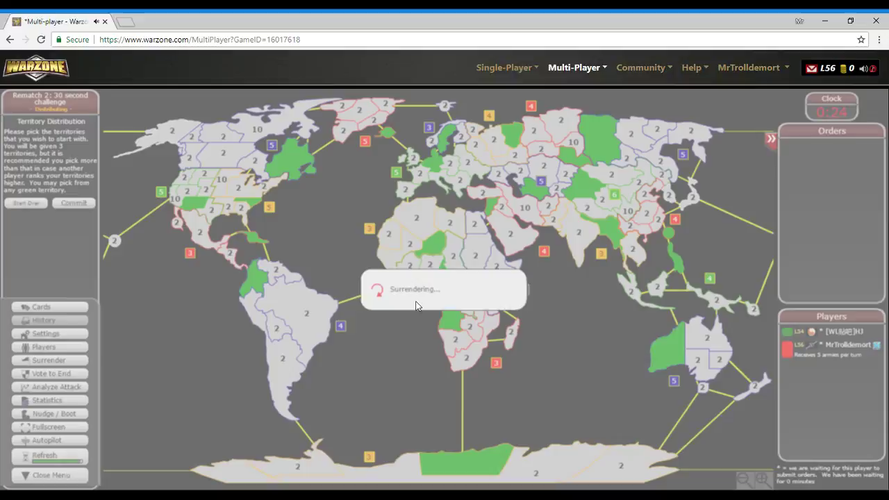
Post 'rip me' and 'XD' in chat and go to the Multi-Player Dashboard
left_click(52, 461)
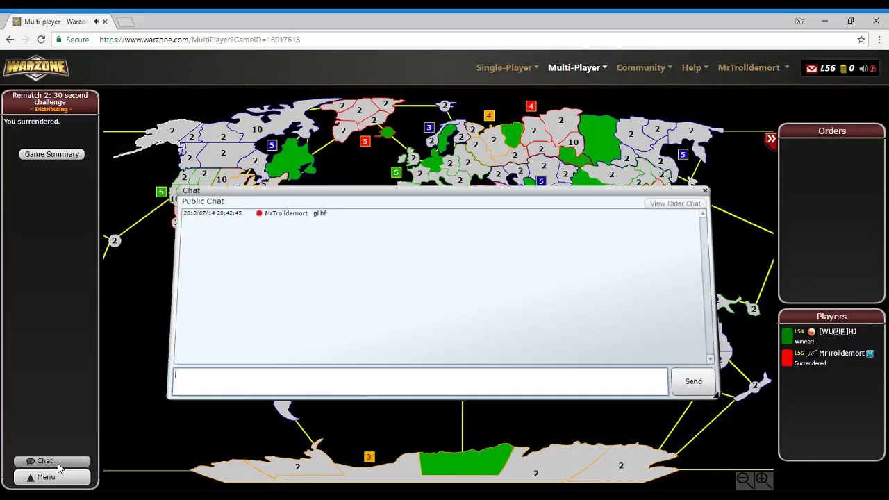
type("rip me")
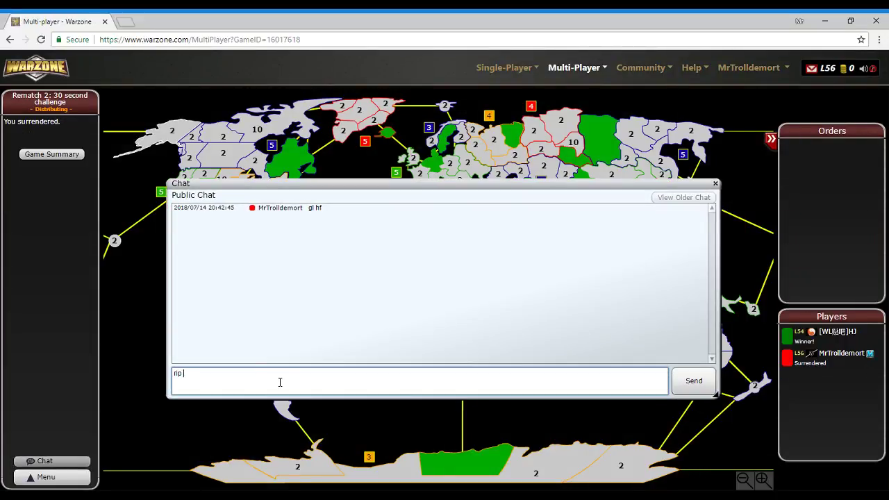
key("Return")
type("XD")
key("Return")
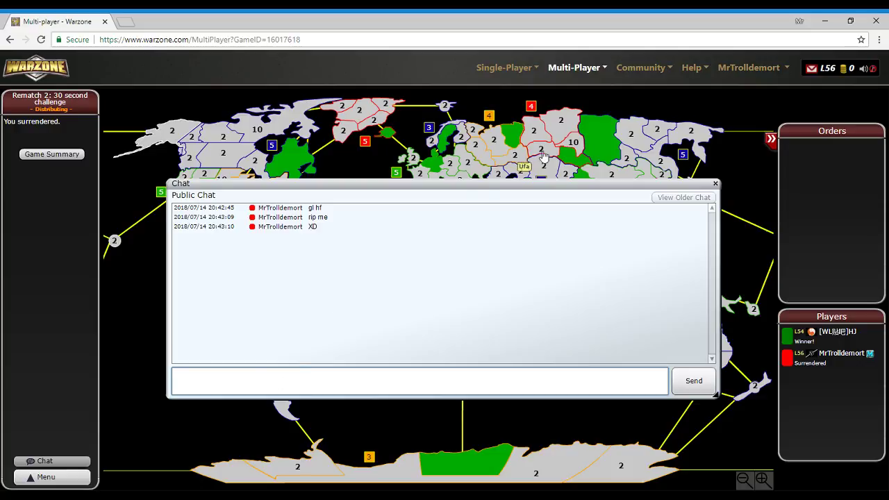
left_click(575, 68)
left_click(588, 86)
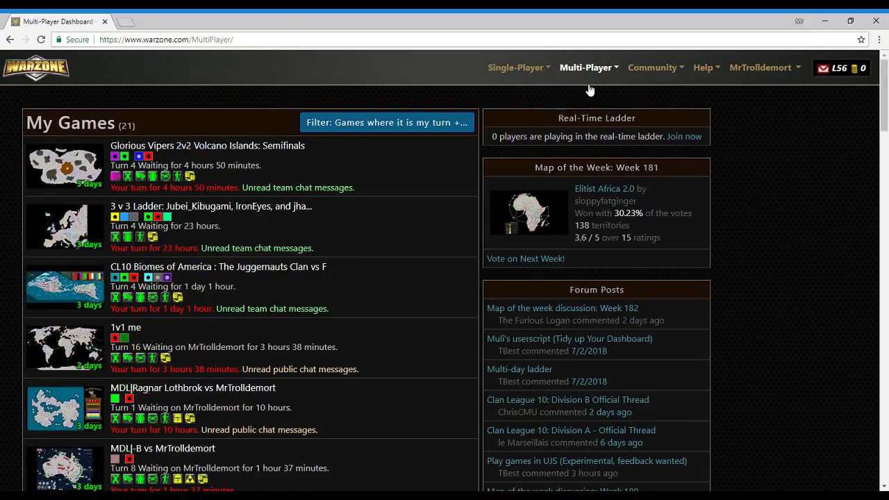
scroll(209, 250, "down", 2)
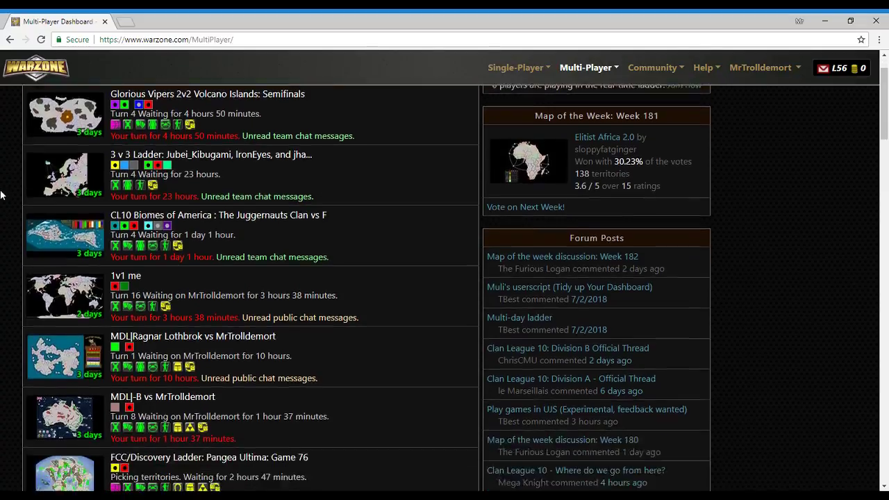
scroll(14, 253, "up", 2)
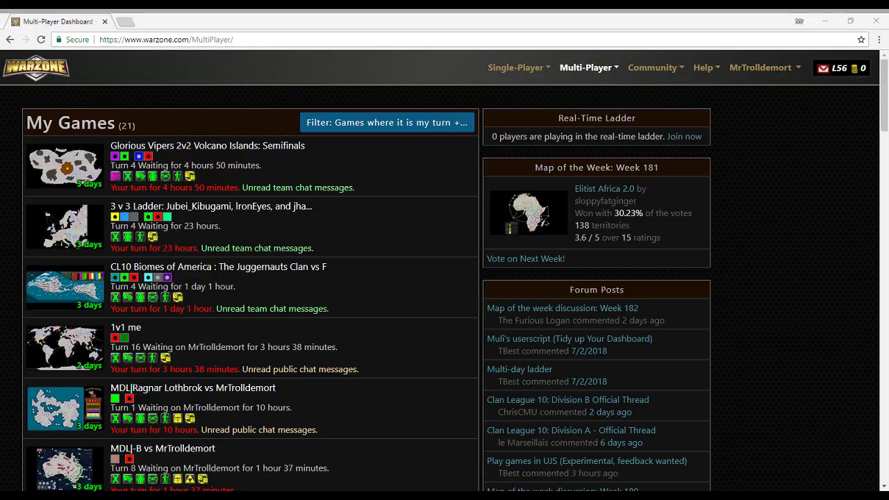
scroll(250, 278, "down", 5)
scroll(249, 277, "down", 5)
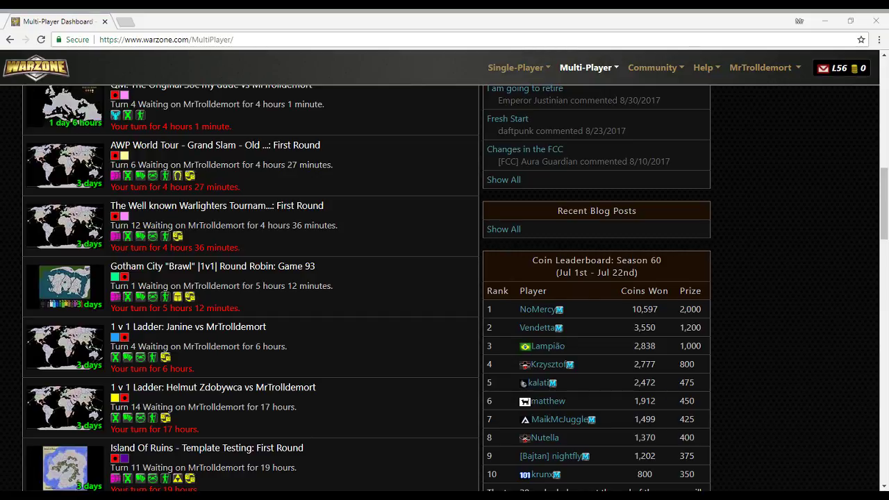
scroll(765, 331, "up", 10)
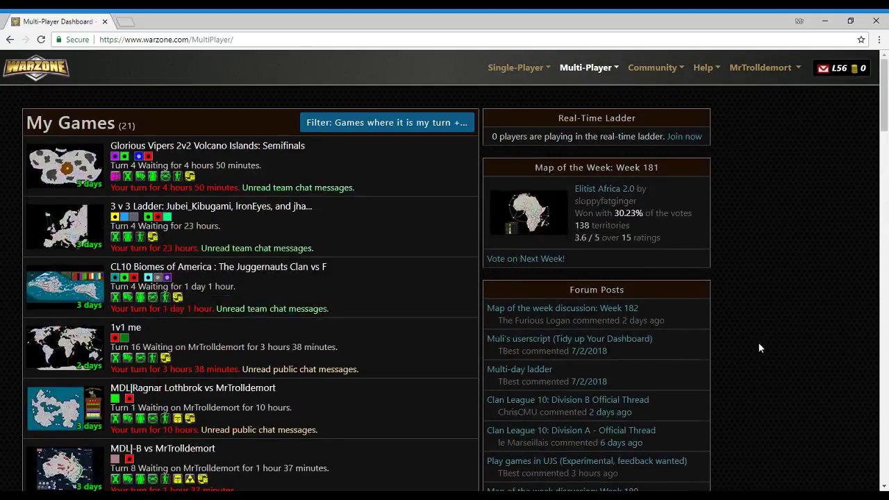
scroll(27, 278, "down", 5)
scroll(7, 306, "down", 5)
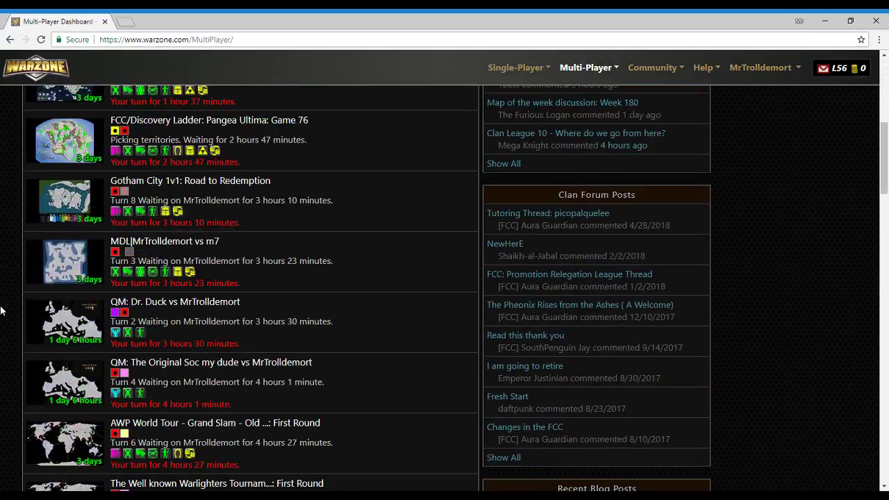
scroll(2, 309, "down", 5)
scroll(2, 309, "down", 5)
scroll(3, 309, "down", 4)
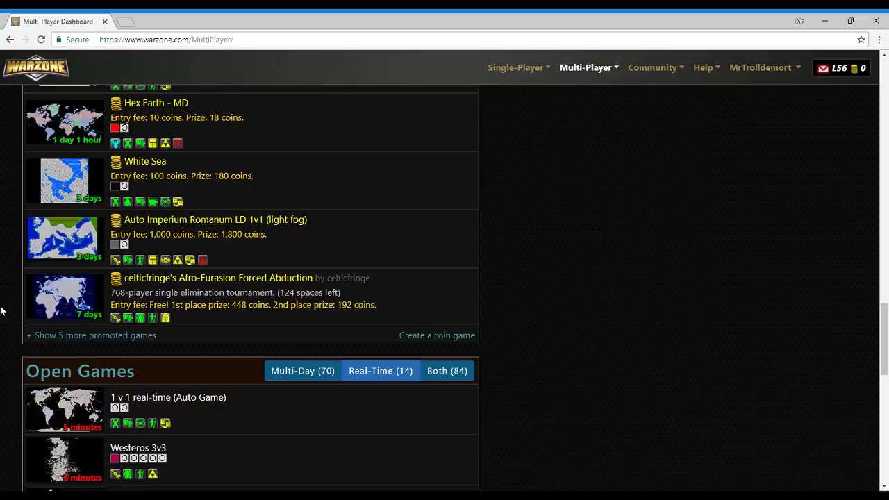
scroll(7, 307, "up", 5)
scroll(7, 308, "down", 4)
scroll(7, 308, "down", 5)
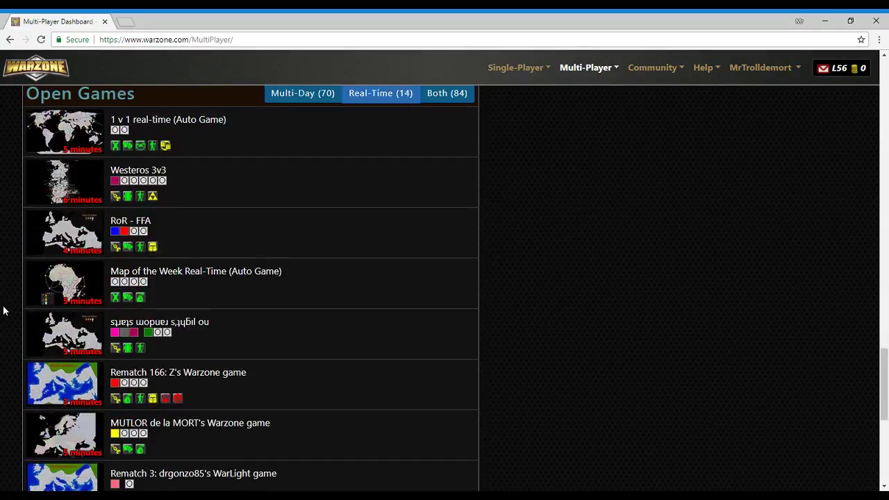
Filter Open Games to Real-Time, then go to the Community Tournaments page
left_click(397, 93)
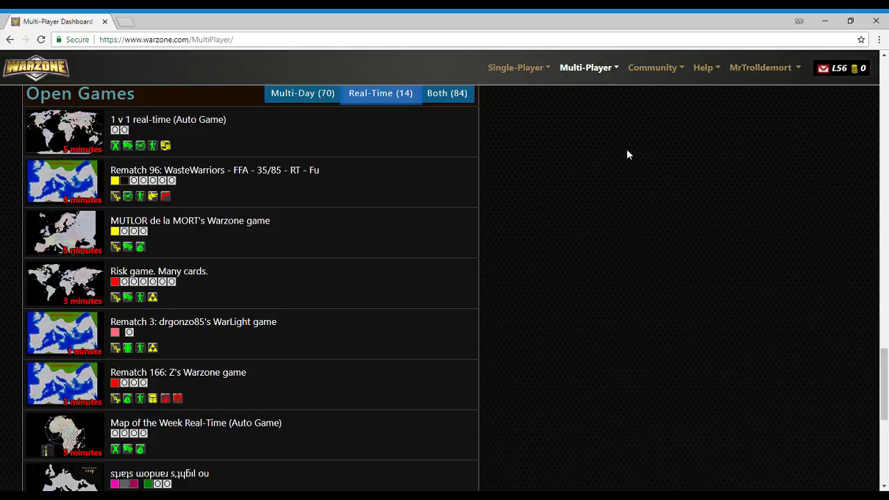
left_click(652, 68)
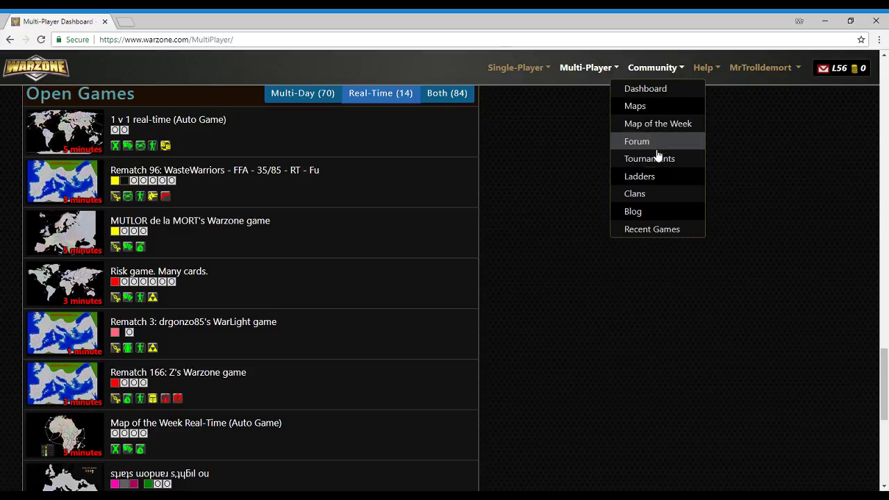
left_click(650, 159)
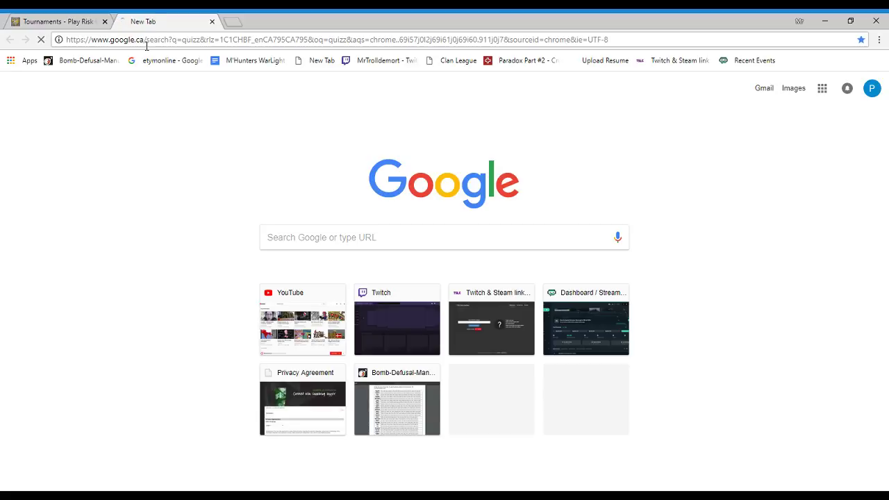
Replace the 'quizz' Google search with 'sporcle' and open the Sporcle result
left_click(152, 74)
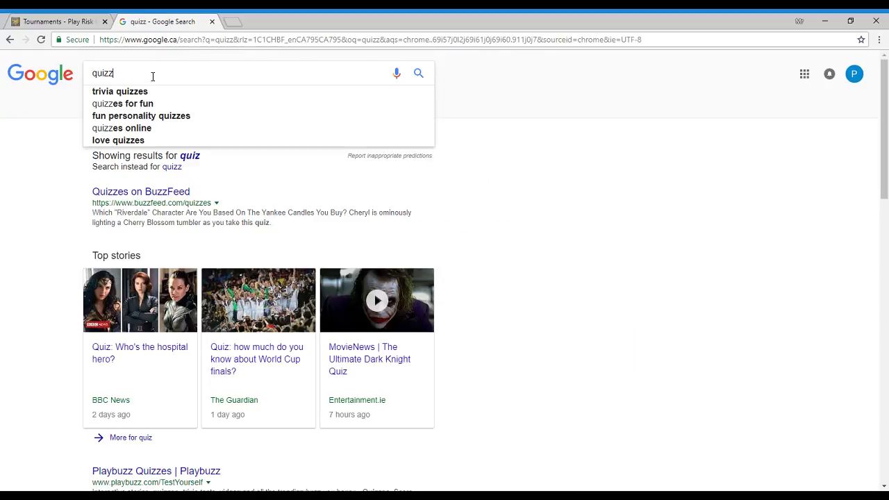
key("BackSpace")
key("BackSpace")
key("BackSpace")
key("BackSpace")
key("BackSpace")
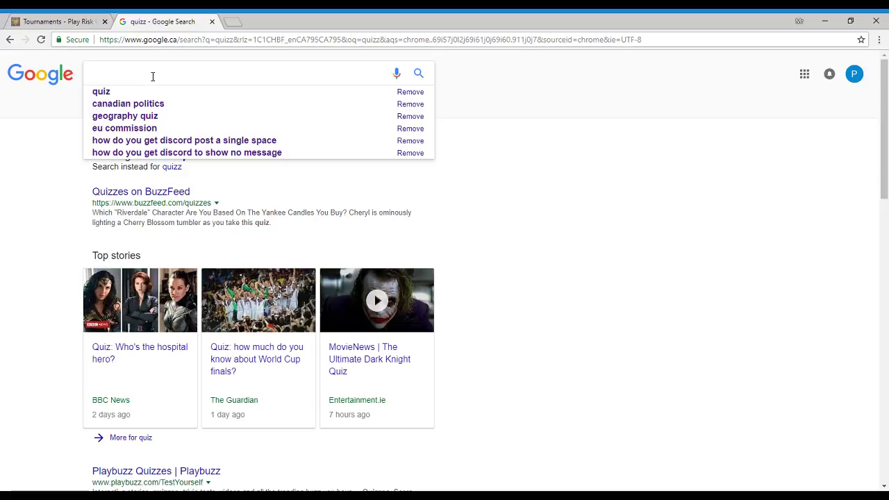
type("qui")
key("BackSpace")
key("BackSpace")
key("BackSpace")
type("sporkel")
key("BackSpace")
key("BackSpace")
key("BackSpace")
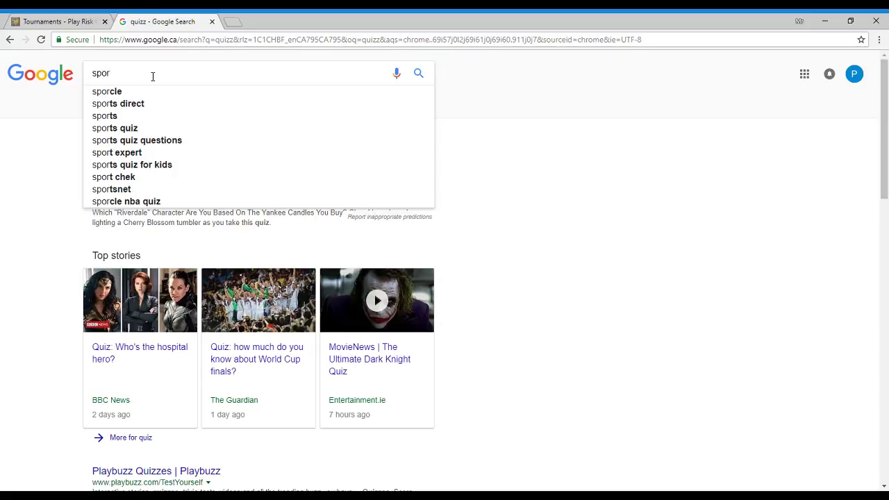
type("cle")
key("Return")
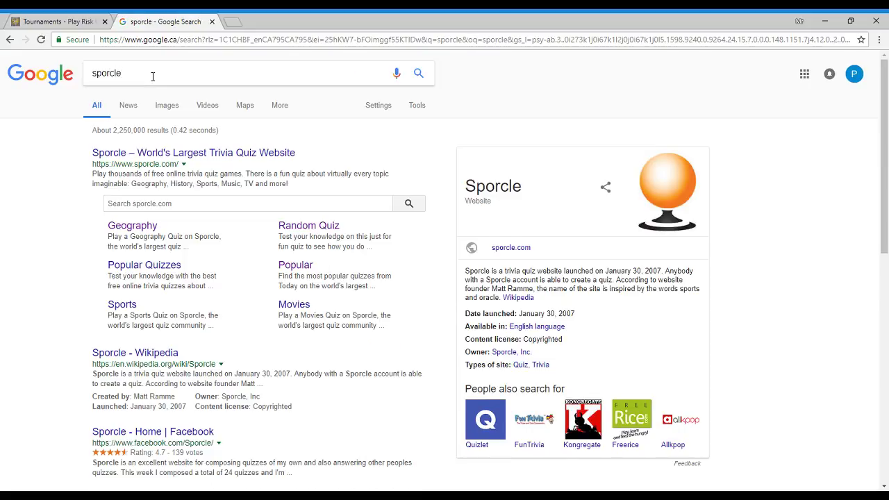
left_click(181, 153)
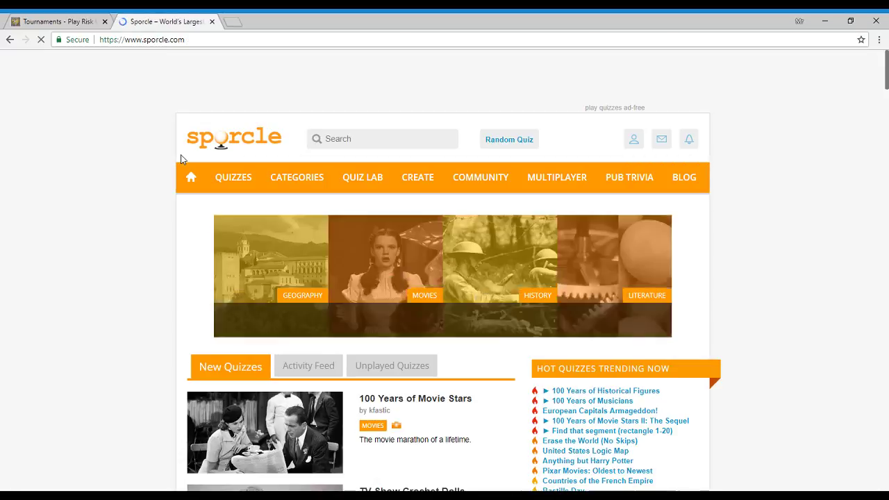
scroll(142, 444, "down", 3)
scroll(124, 406, "down", 3)
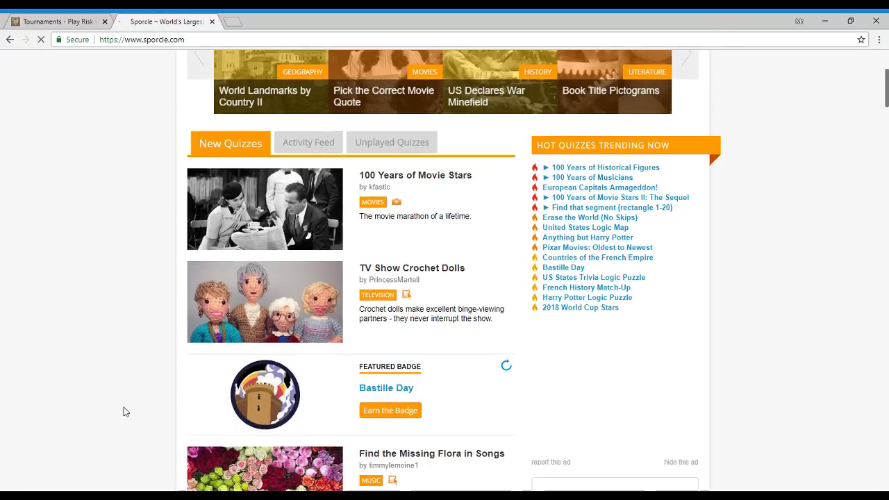
scroll(119, 407, "down", 2)
scroll(118, 403, "down", 2)
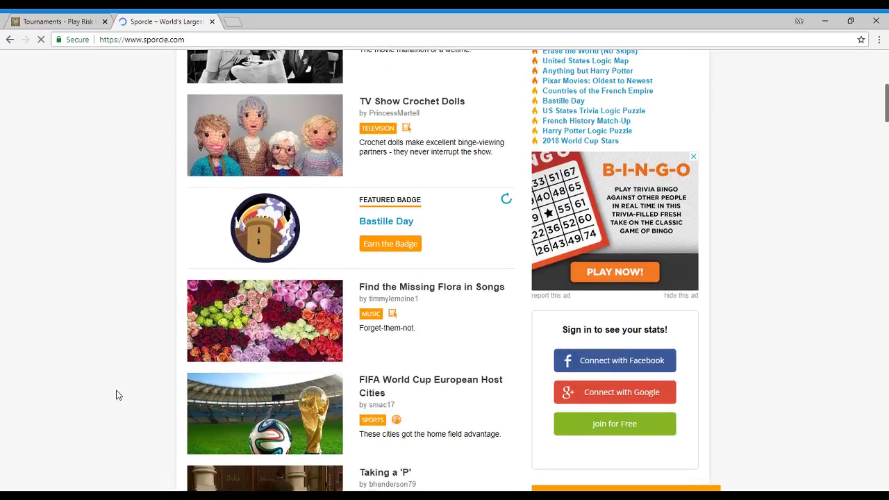
scroll(118, 389, "down", 1)
scroll(118, 389, "down", 2)
scroll(118, 389, "down", 1)
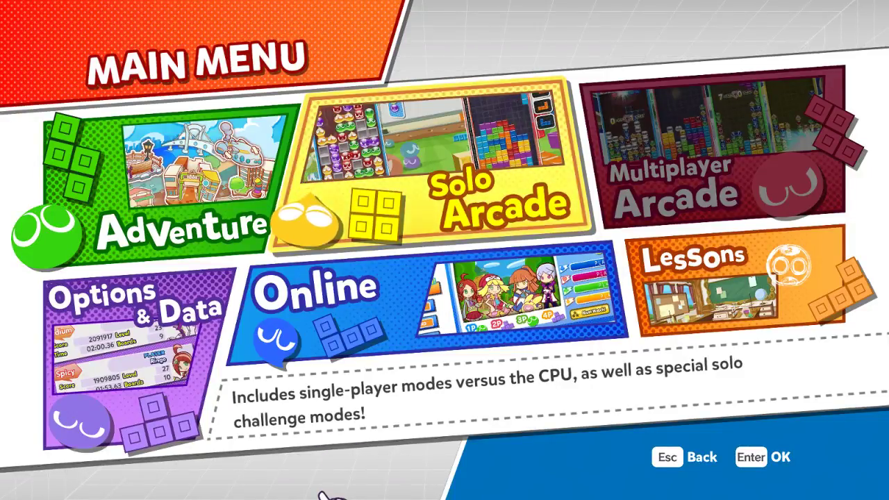
Visit Adventure mode, then select Options & Data on the main menu
left_click(160, 180)
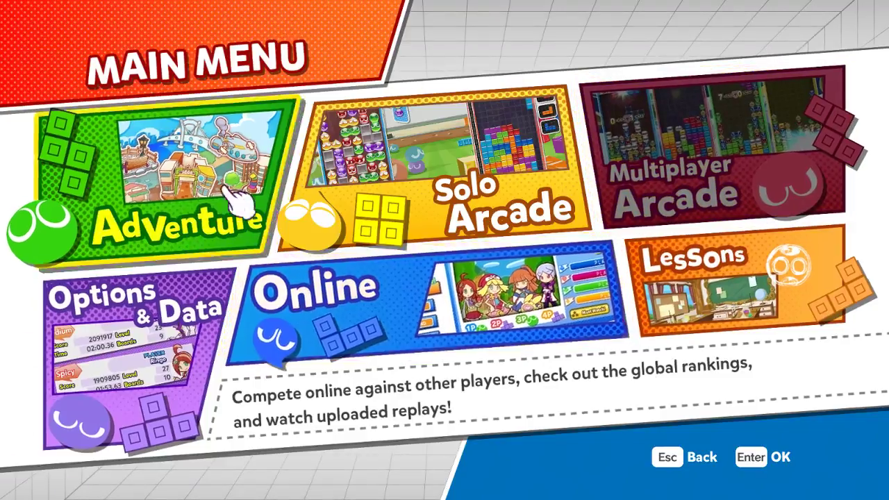
left_click(101, 395)
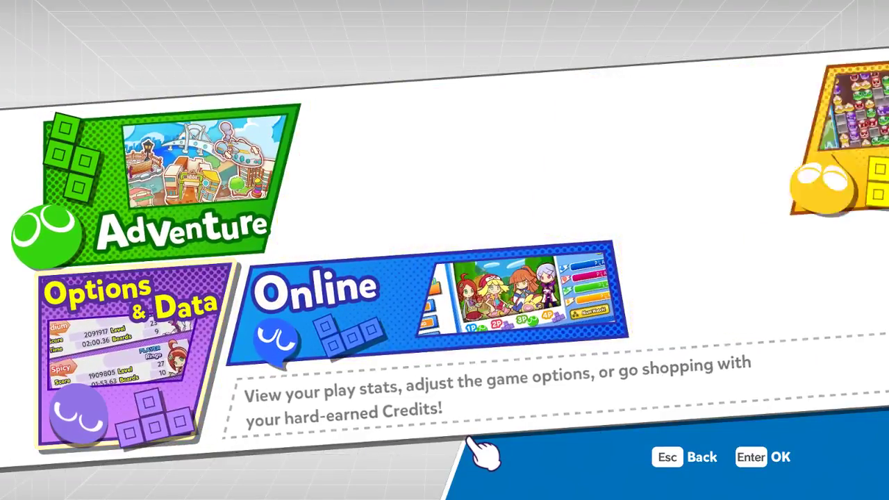